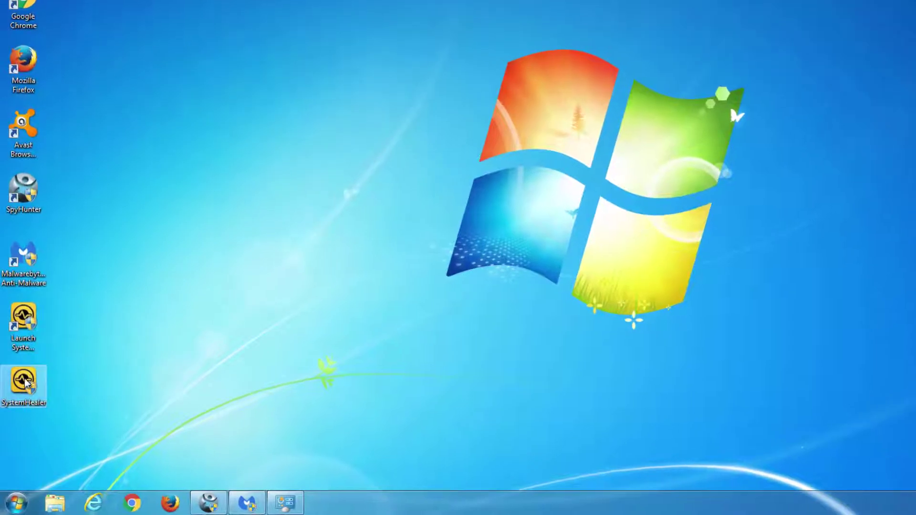
Step: Launch SystemHealer as admin, cancel its language prompt, dismiss the access error, then open Start
{"action": "left_click", "coordinate": [19, 396]}
{"action": "left_click", "coordinate": [17, 501]}
{"action": "left_click", "coordinate": [18, 501]}
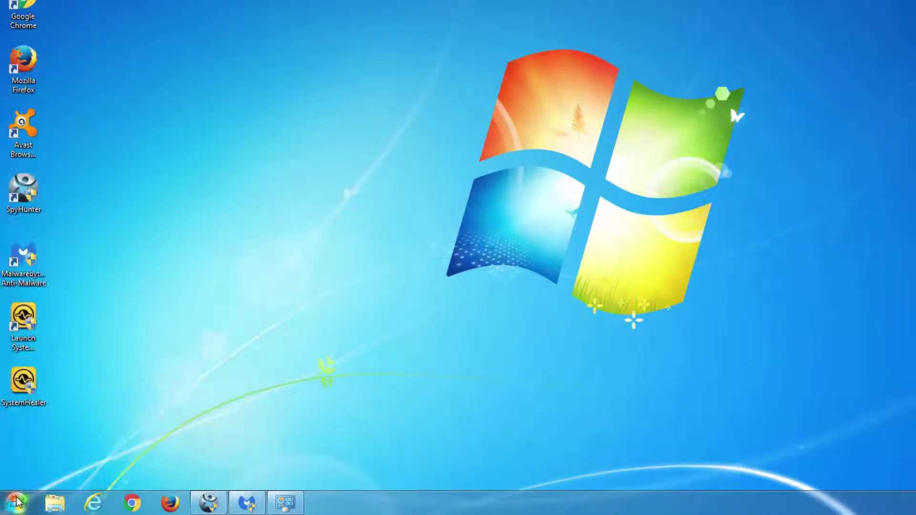
{"action": "double_click", "coordinate": [15, 379]}
{"action": "left_click", "coordinate": [631, 203]}
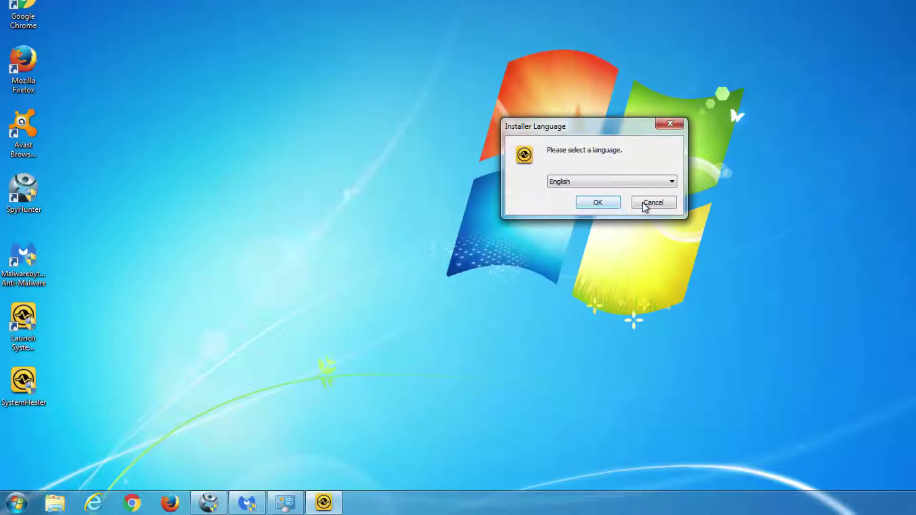
{"action": "left_click", "coordinate": [652, 204]}
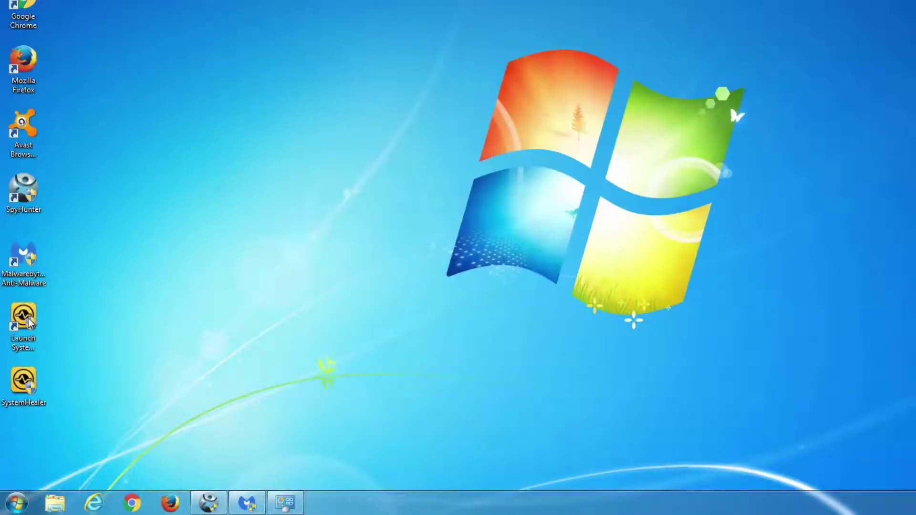
{"action": "left_click", "coordinate": [733, 176]}
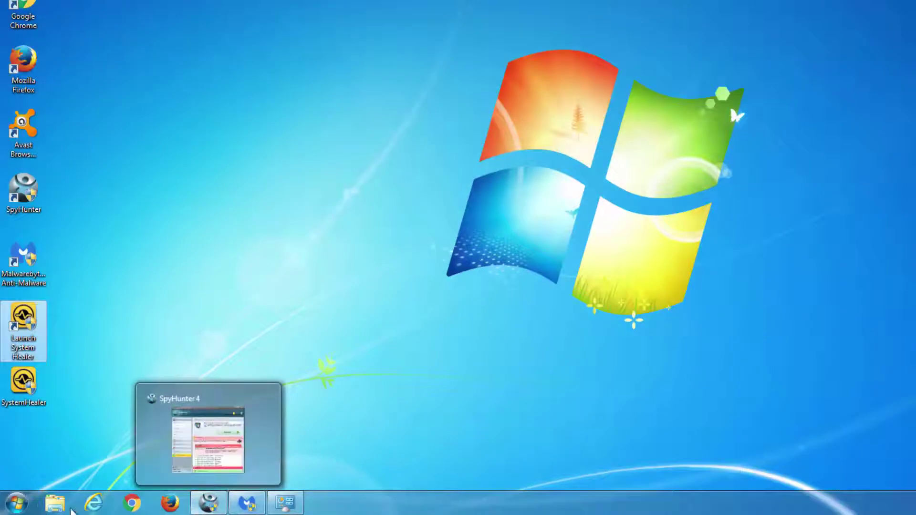
{"action": "left_click", "coordinate": [10, 506]}
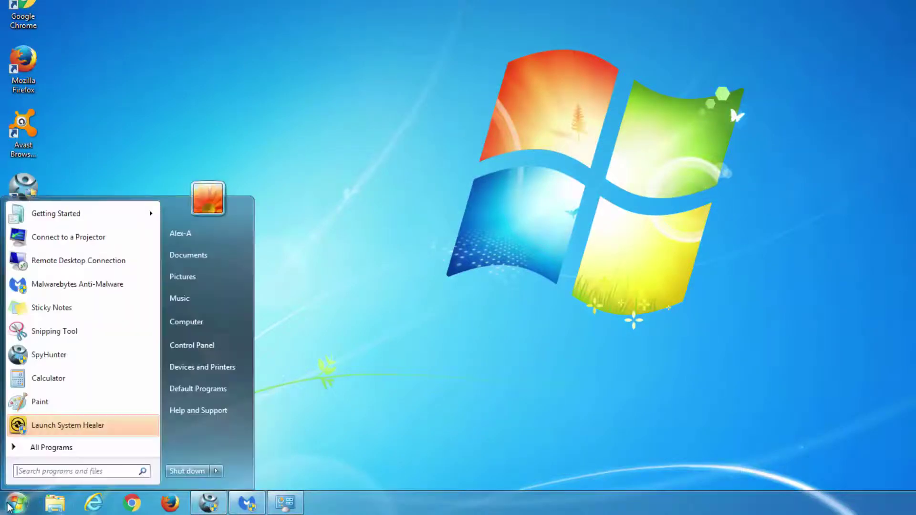
Step: Try uninstalling System Healer via Control Panel's Uninstall a program and dismiss the access error
{"action": "left_click", "coordinate": [202, 344]}
{"action": "left_click", "coordinate": [477, 201]}
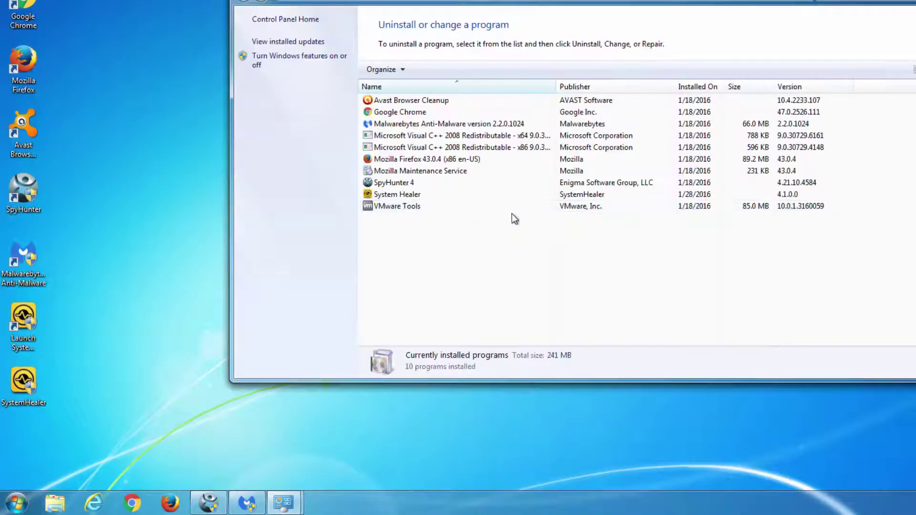
{"action": "left_click", "coordinate": [420, 197]}
{"action": "left_click", "coordinate": [461, 69]}
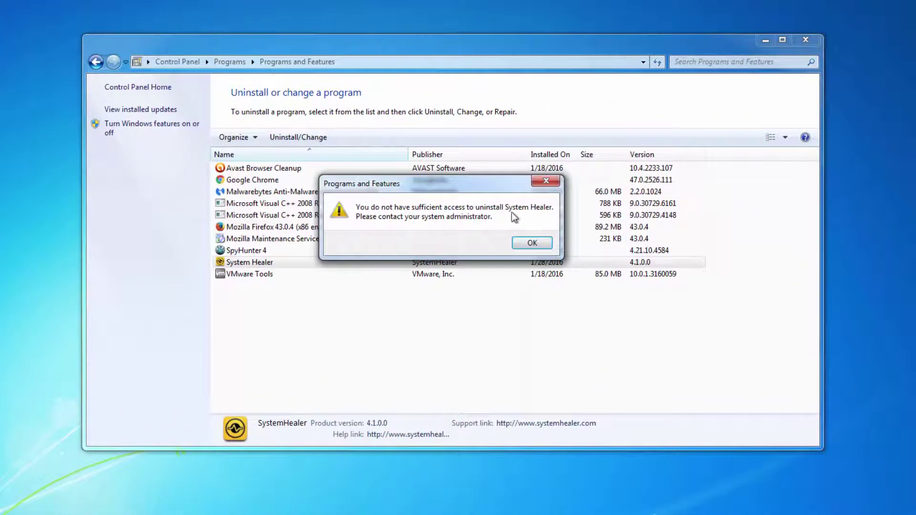
{"action": "left_click", "coordinate": [533, 242]}
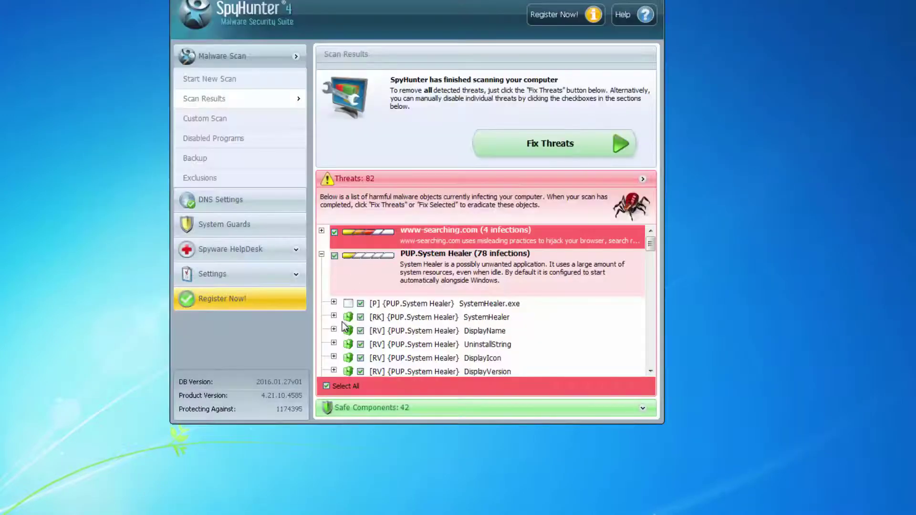
Step: Scroll SpyHunter's Threats list and expand the [D] System Healer folder threat
{"action": "scroll", "coordinate": [415, 265], "scroll_direction": "down", "scroll_amount": 2}
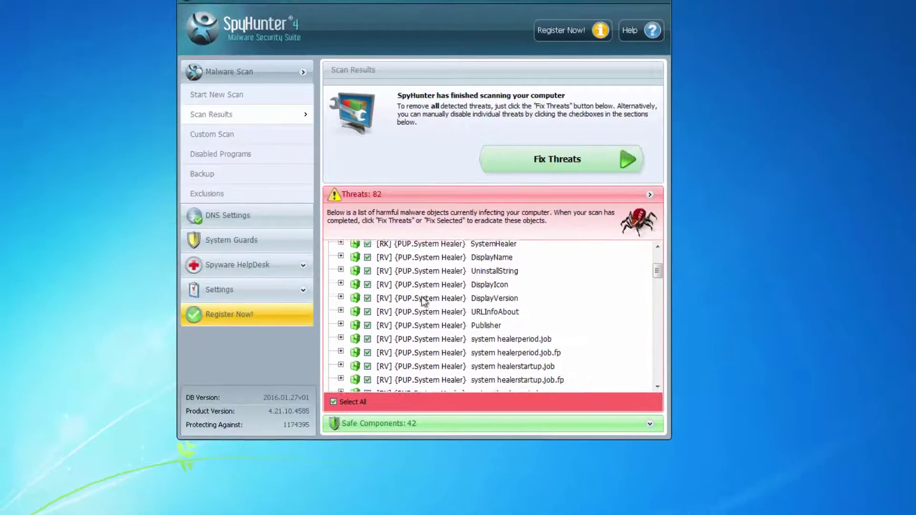
{"action": "scroll", "coordinate": [424, 302], "scroll_direction": "down", "scroll_amount": 6}
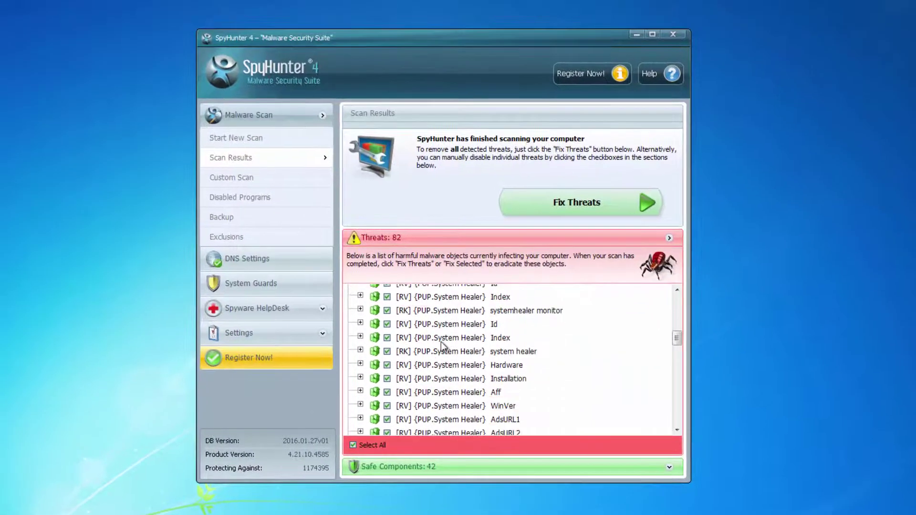
{"action": "scroll", "coordinate": [440, 341], "scroll_direction": "down", "scroll_amount": 7}
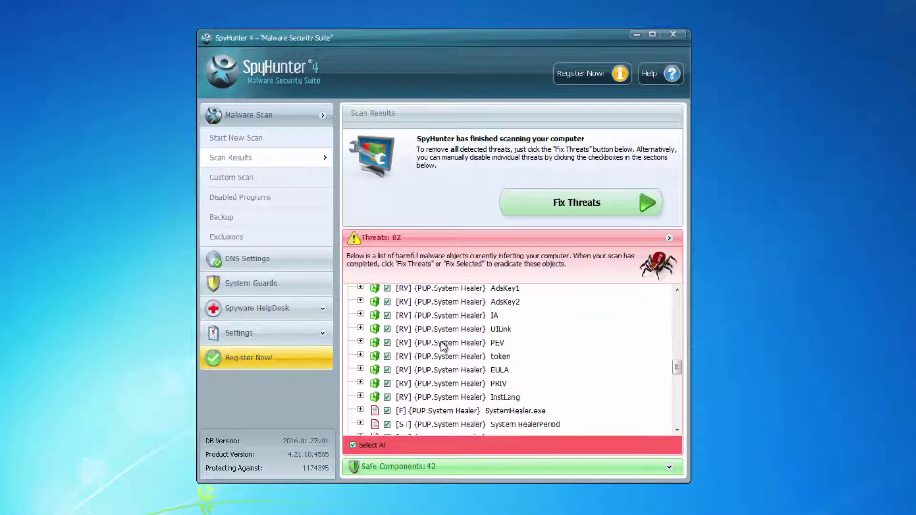
{"action": "scroll", "coordinate": [441, 342], "scroll_direction": "down", "scroll_amount": 1}
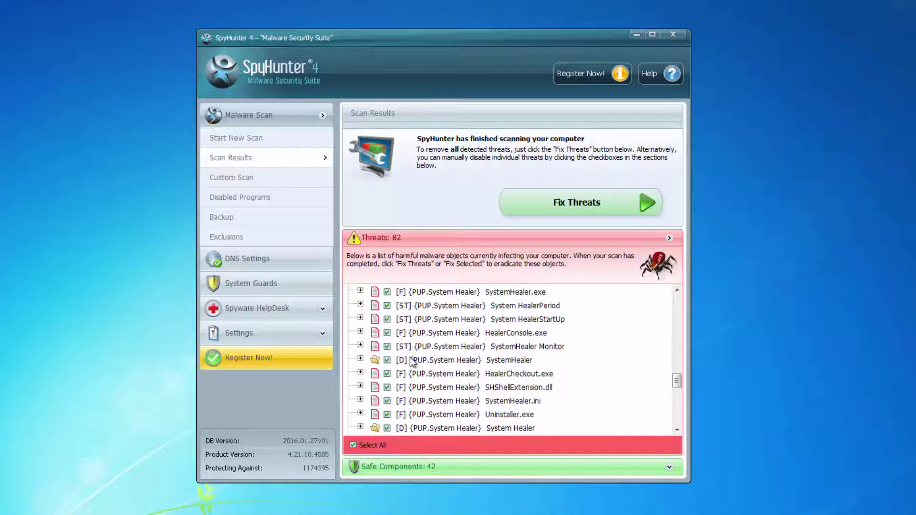
{"action": "left_click", "coordinate": [411, 362]}
{"action": "scroll", "coordinate": [403, 370], "scroll_direction": "down", "scroll_amount": 1}
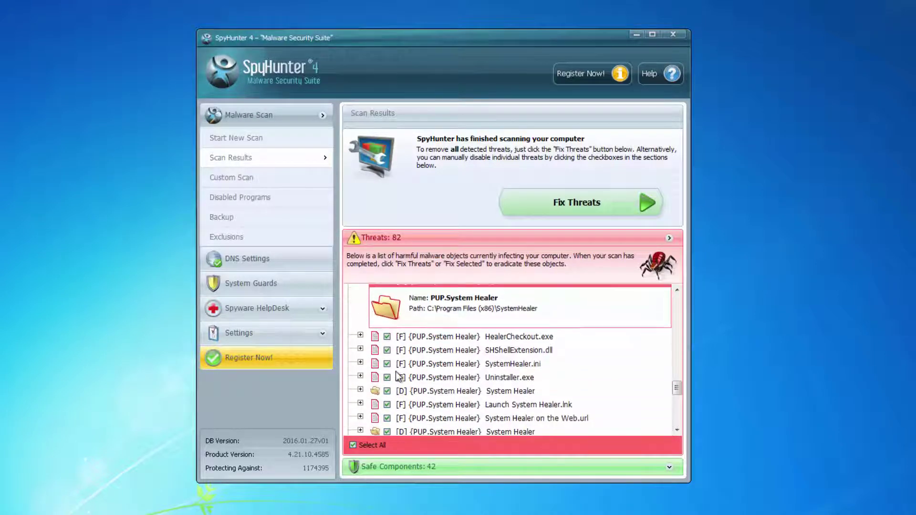
{"action": "scroll", "coordinate": [398, 377], "scroll_direction": "down", "scroll_amount": 1}
Step: Expand the Start Menu, roaming System Healer, Languages and WL folder entries to view their paths
{"action": "left_click", "coordinate": [361, 355]}
{"action": "scroll", "coordinate": [375, 381], "scroll_direction": "down", "scroll_amount": 1}
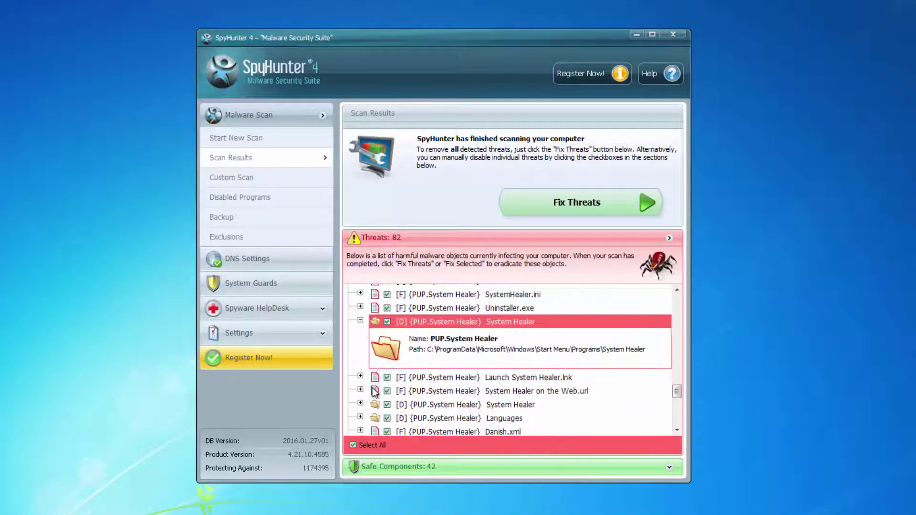
{"action": "left_click", "coordinate": [361, 405]}
{"action": "scroll", "coordinate": [365, 414], "scroll_direction": "down", "scroll_amount": 2}
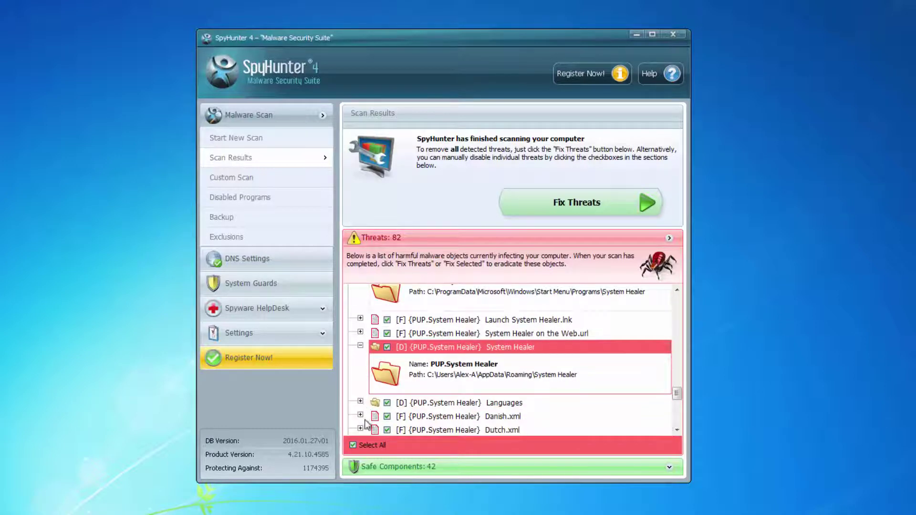
{"action": "left_click", "coordinate": [360, 402]}
{"action": "scroll", "coordinate": [358, 399], "scroll_direction": "down", "scroll_amount": 4}
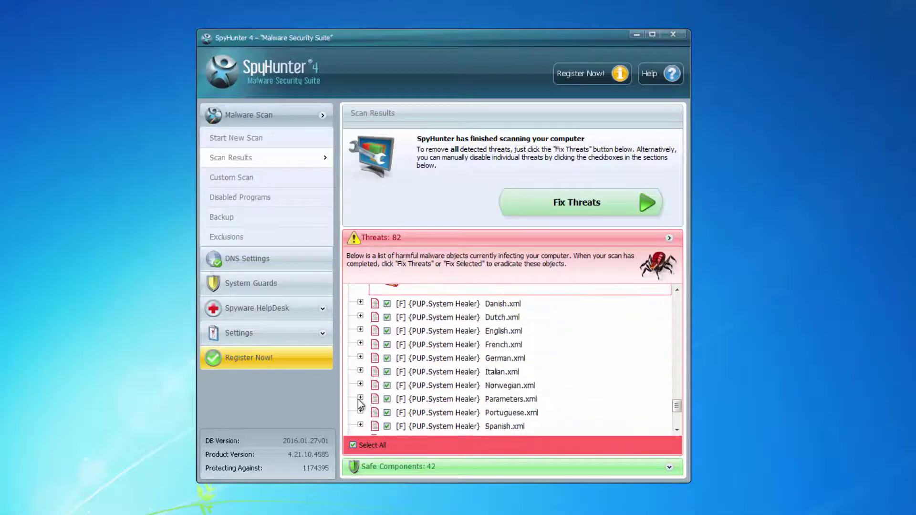
{"action": "scroll", "coordinate": [359, 396], "scroll_direction": "down", "scroll_amount": 2}
{"action": "left_click", "coordinate": [361, 383]}
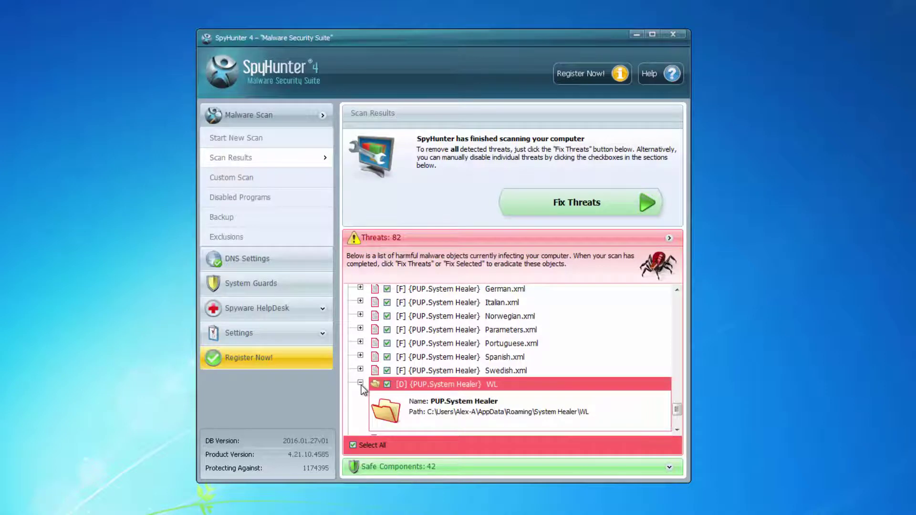
{"action": "scroll", "coordinate": [361, 385], "scroll_direction": "down", "scroll_amount": 3}
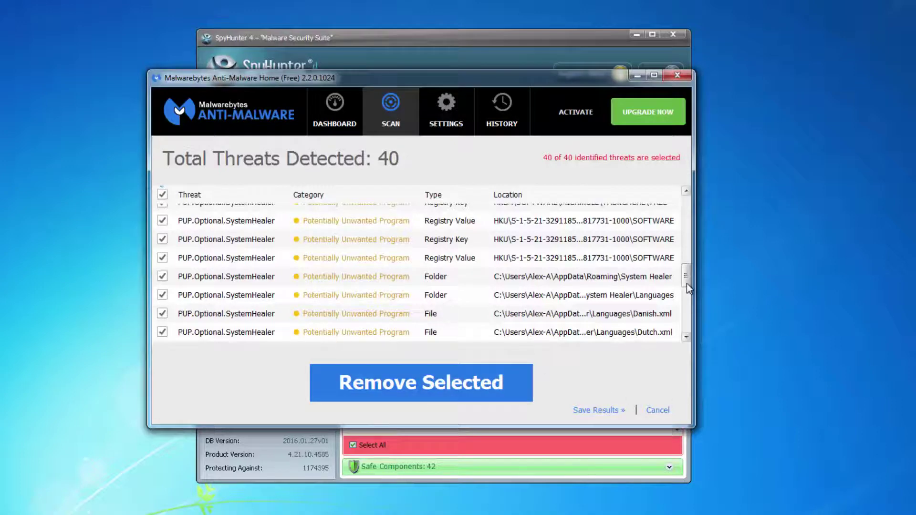
Step: Scroll to the end of Malwarebytes' 40 threats, enlarge the window, then scroll back to the top
{"action": "left_click_drag", "start_coordinate": [687, 286], "coordinate": [687, 324]}
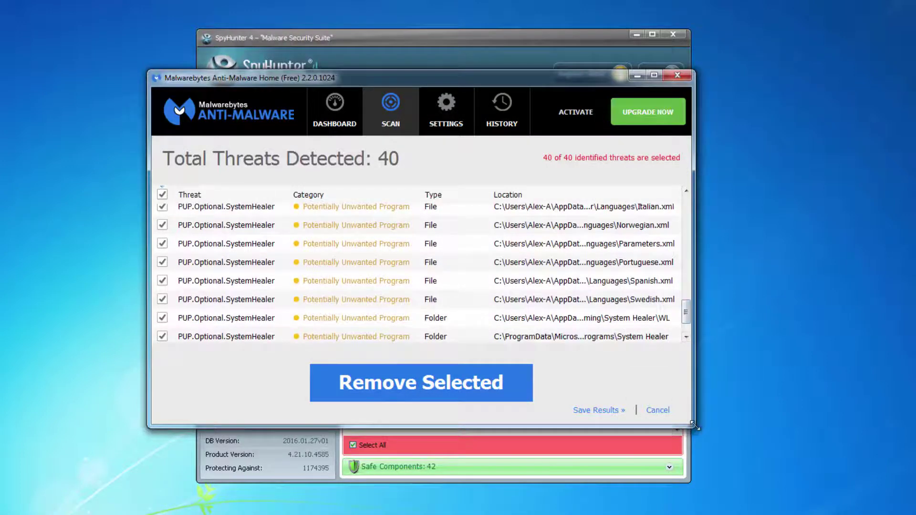
{"action": "left_click_drag", "start_coordinate": [695, 426], "coordinate": [746, 514]}
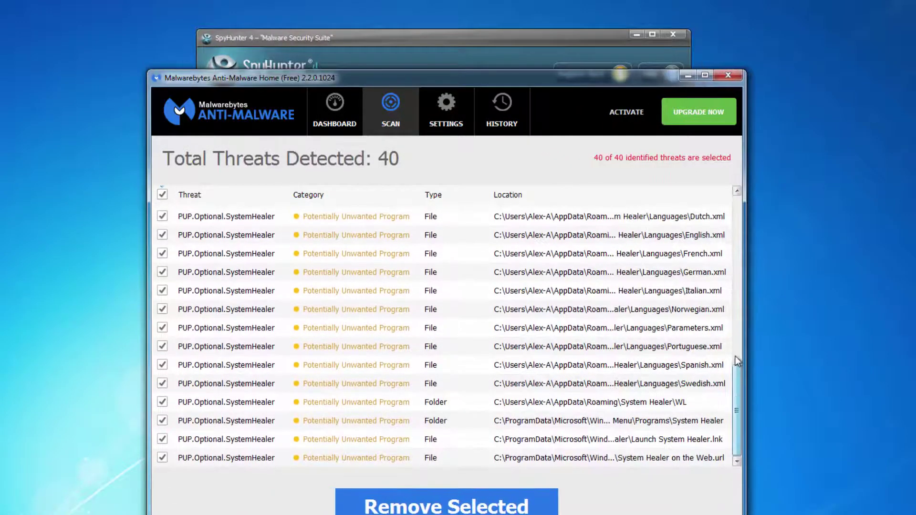
{"action": "left_click_drag", "start_coordinate": [738, 415], "coordinate": [732, 230]}
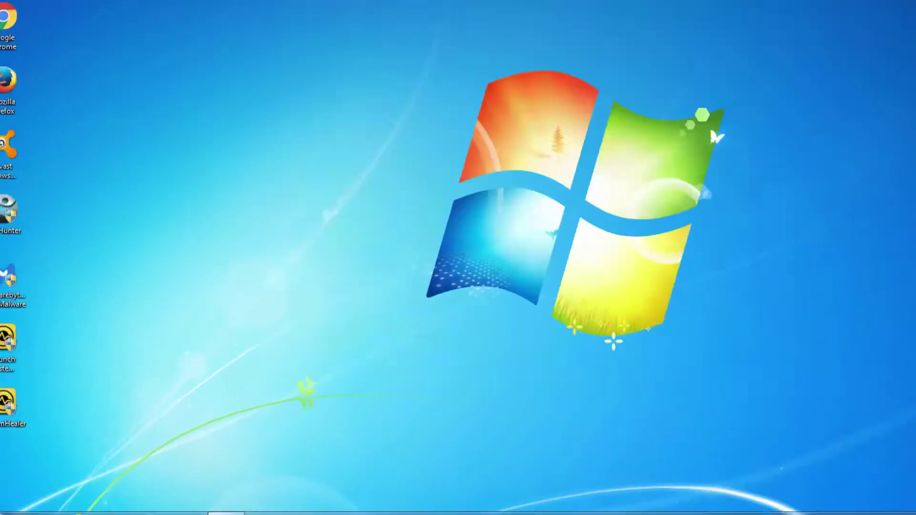
Step: Restart Windows 7 from the Start menu's Shut down options
{"action": "left_click", "coordinate": [15, 503]}
{"action": "mouse_move", "coordinate": [215, 469]}
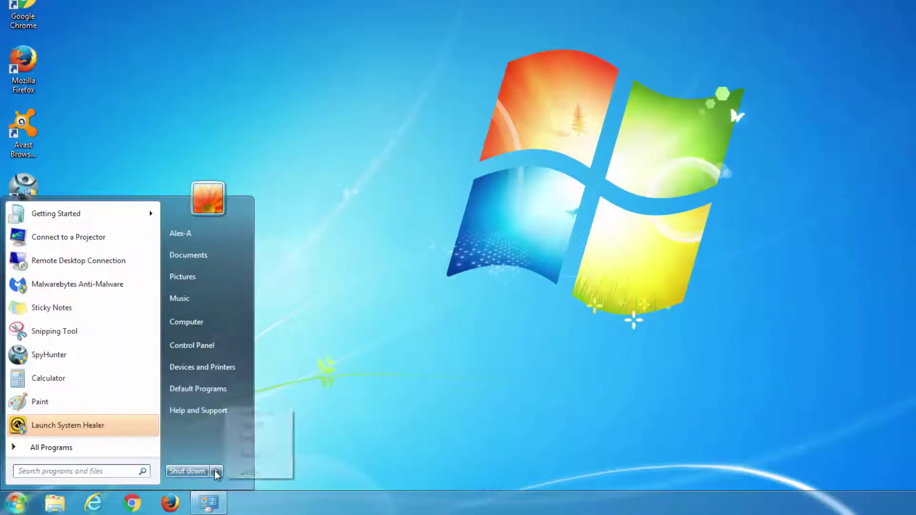
{"action": "left_click", "coordinate": [245, 456]}
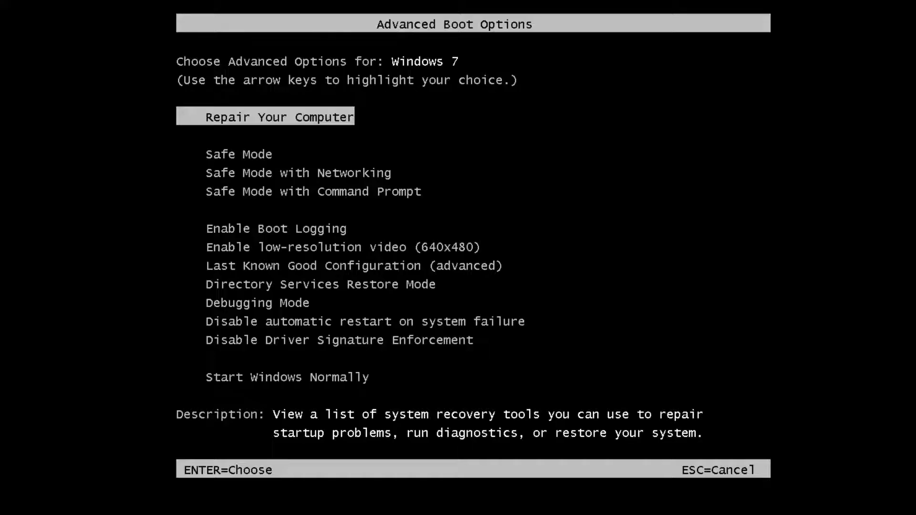
Step: Select Safe Mode with Networking in Advanced Boot Options and boot into it
{"action": "key", "text": "Down"}
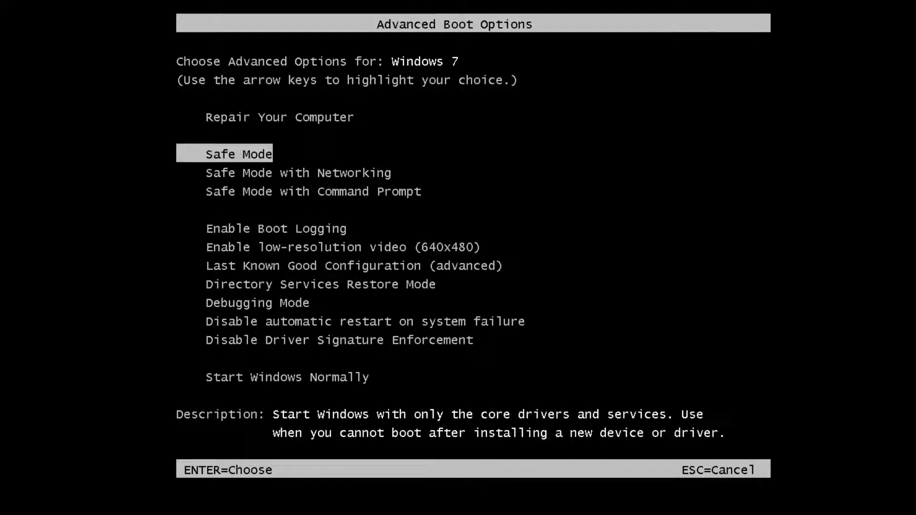
{"action": "key", "text": "Down"}
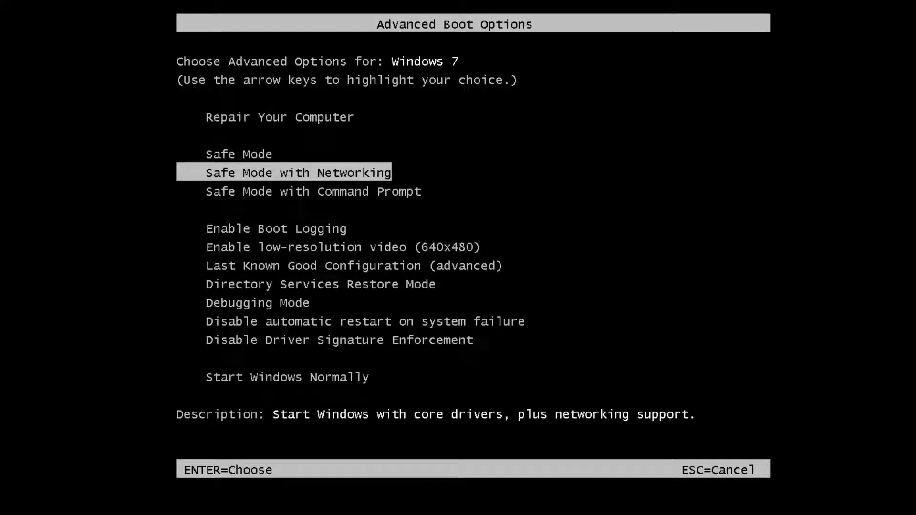
{"action": "key", "text": "Return"}
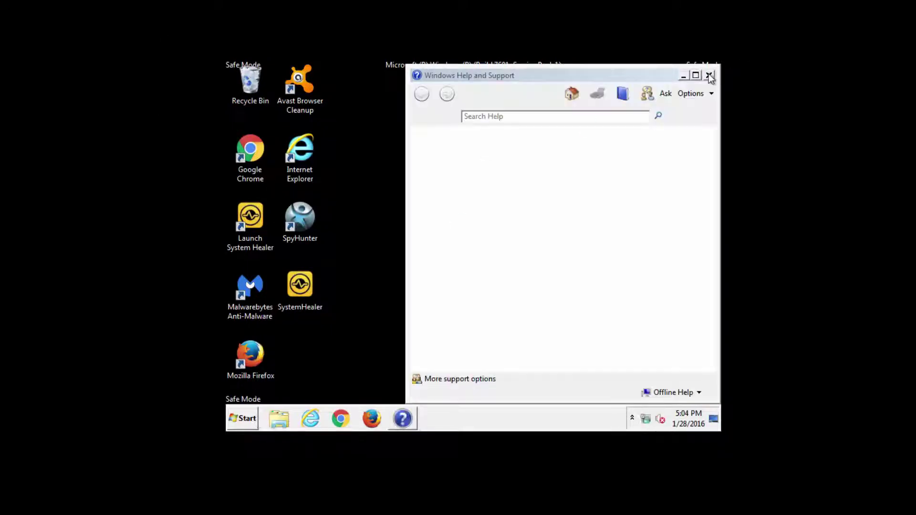
Step: Close Help and Support, then launch System Healer's uninstaller from Programs and Features
{"action": "left_click", "coordinate": [710, 75]}
{"action": "left_click", "coordinate": [234, 421]}
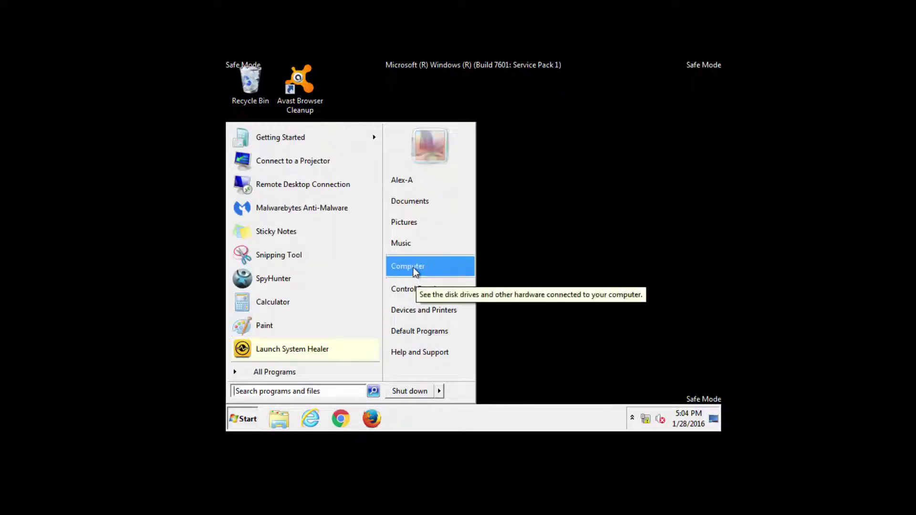
{"action": "left_click", "coordinate": [411, 289]}
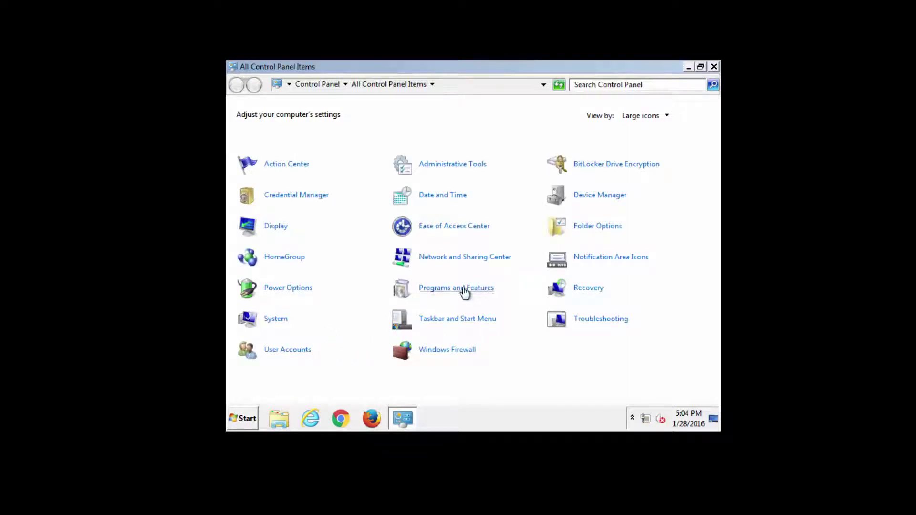
{"action": "left_click", "coordinate": [464, 290]}
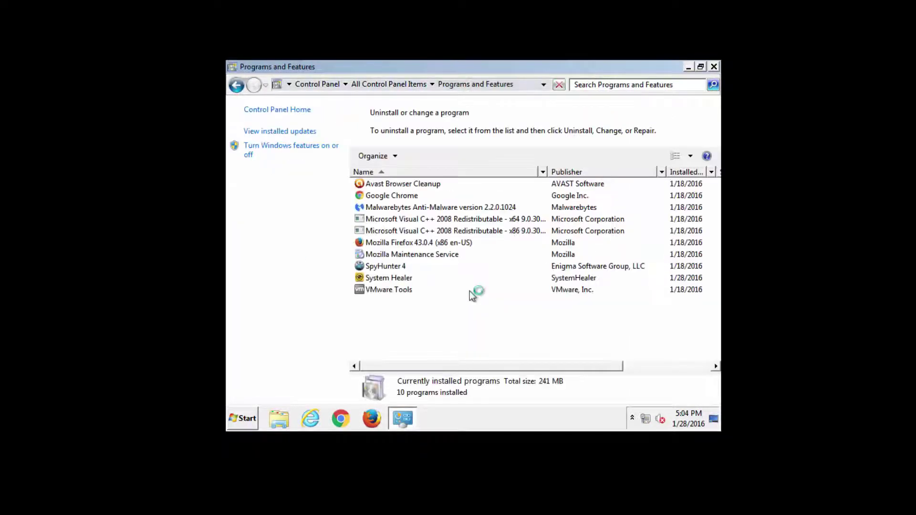
{"action": "left_click", "coordinate": [405, 278]}
{"action": "left_click", "coordinate": [431, 159]}
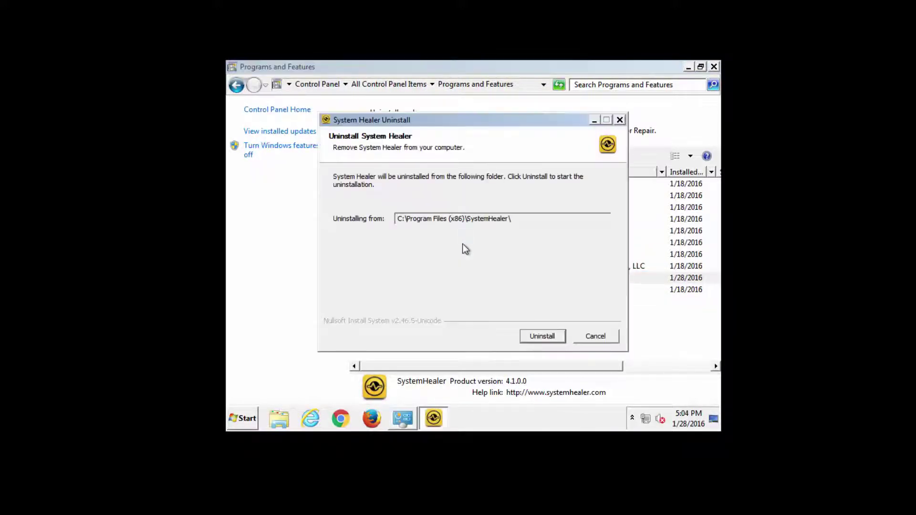
Step: Run the System Healer uninstall to completion and close the discount page it opens
{"action": "left_click", "coordinate": [547, 341]}
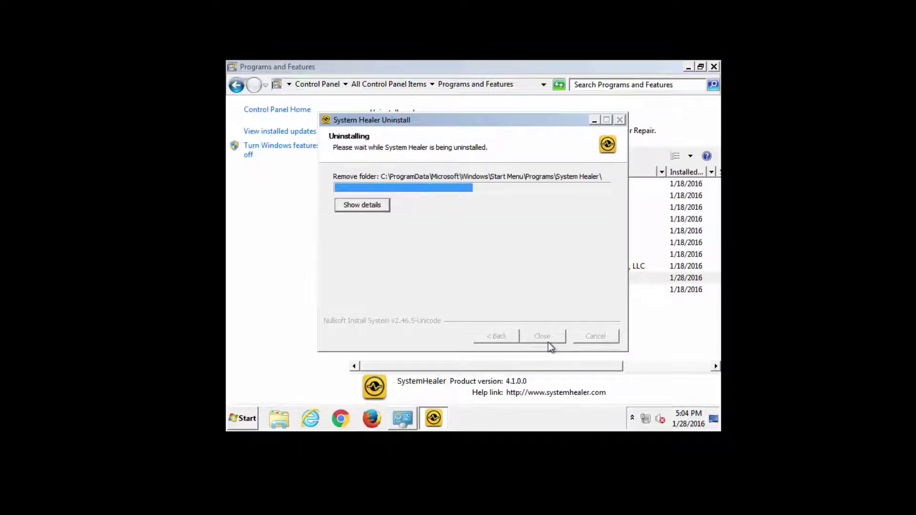
{"action": "left_click", "coordinate": [542, 337]}
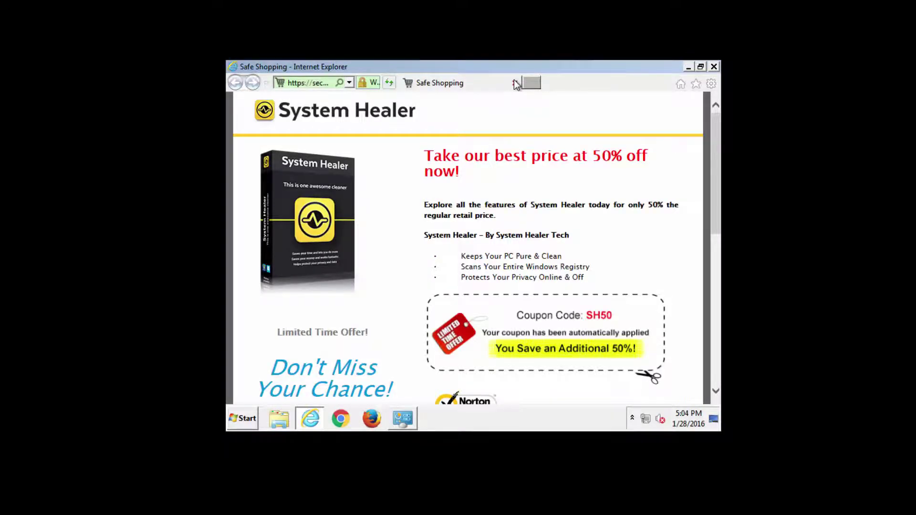
{"action": "left_click", "coordinate": [516, 84]}
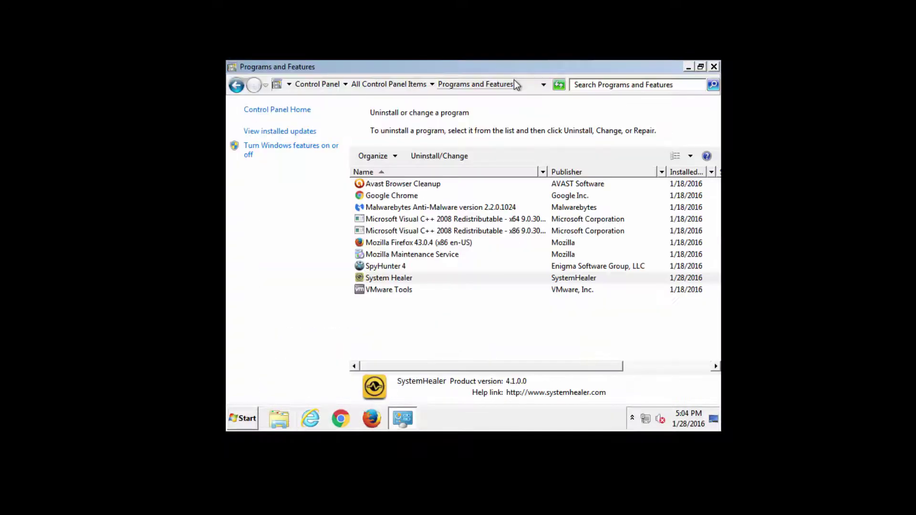
Step: Close Programs and Features and send the SystemHealer desktop file to the Recycle Bin
{"action": "left_click", "coordinate": [713, 67]}
{"action": "left_click", "coordinate": [308, 224]}
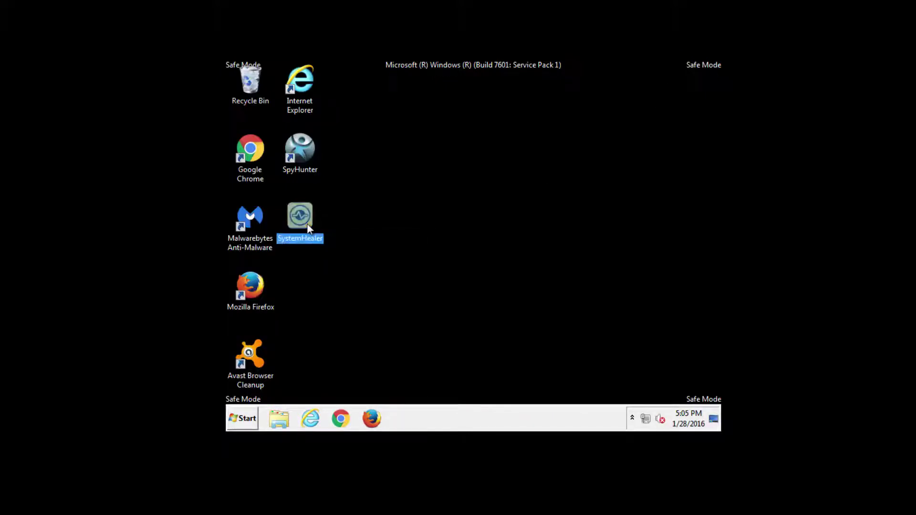
{"action": "key", "text": "Delete"}
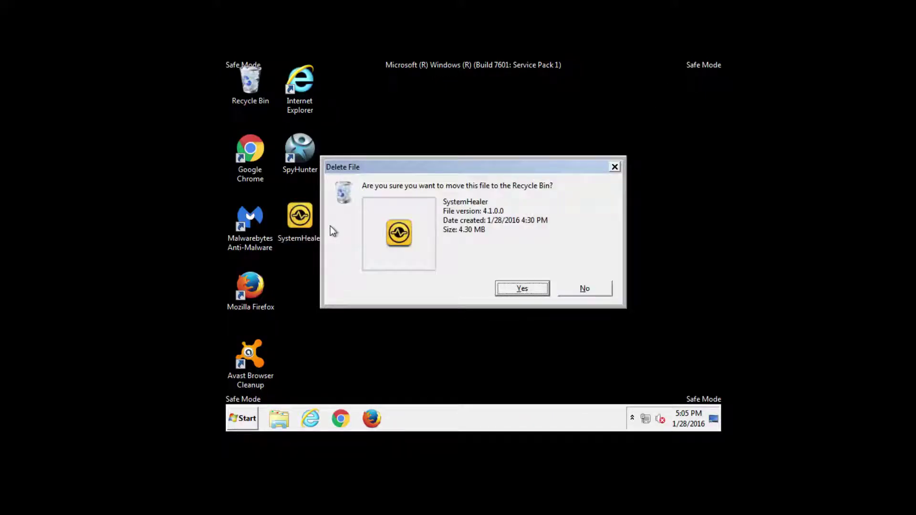
{"action": "left_click", "coordinate": [533, 292]}
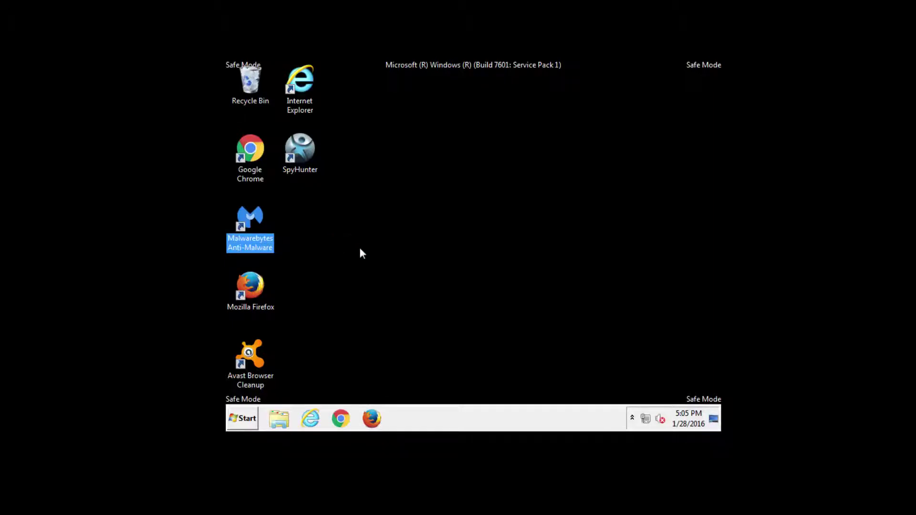
{"action": "key", "text": "Return"}
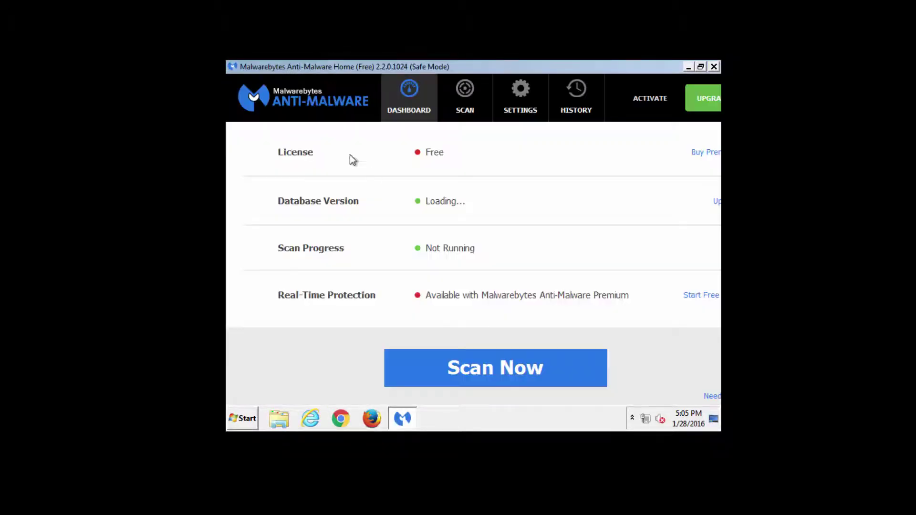
{"action": "double_click", "coordinate": [297, 66]}
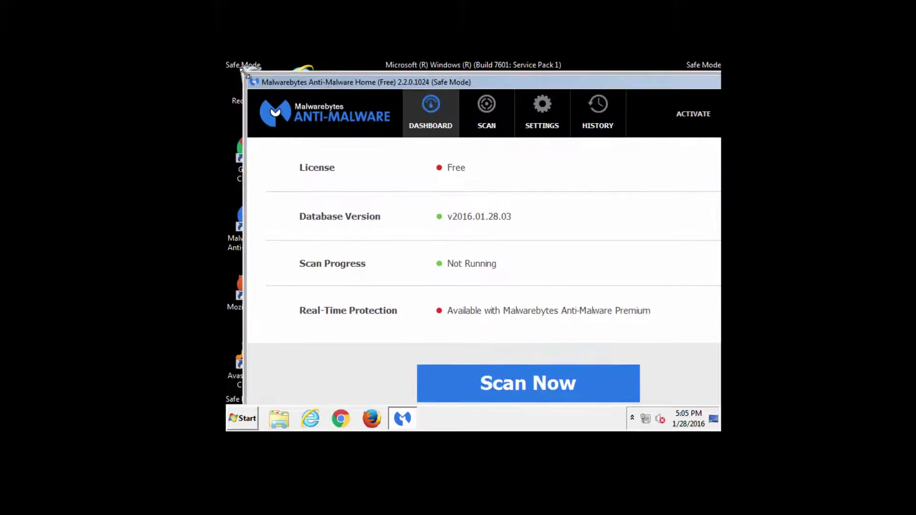
{"action": "left_click_drag", "start_coordinate": [244, 72], "coordinate": [264, 71]}
{"action": "left_click_drag", "start_coordinate": [358, 83], "coordinate": [308, 60]}
{"action": "left_click", "coordinate": [502, 384]}
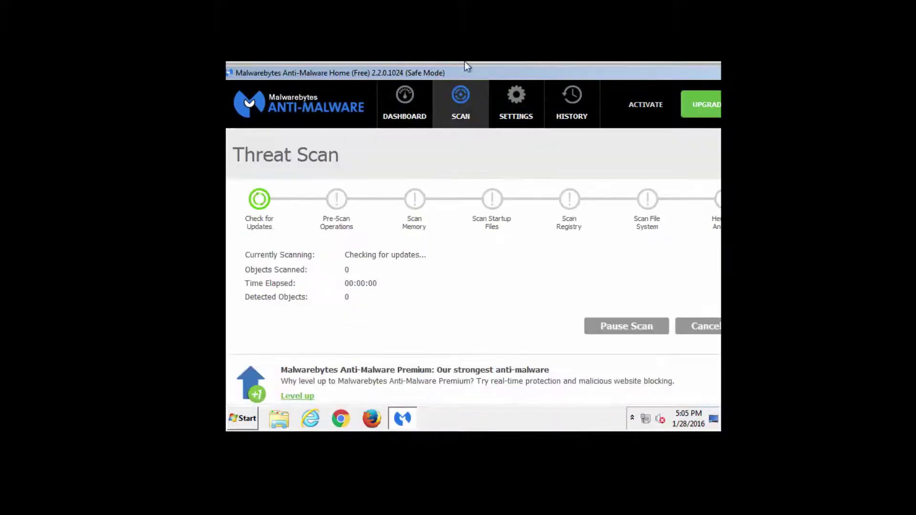
{"action": "left_click_drag", "start_coordinate": [464, 61], "coordinate": [401, 78]}
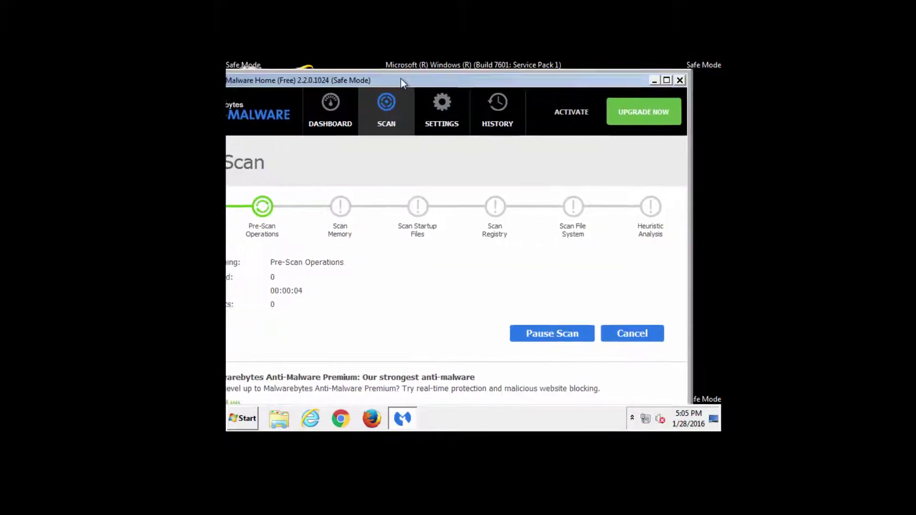
{"action": "left_click", "coordinate": [677, 79]}
{"action": "left_click", "coordinate": [428, 269]}
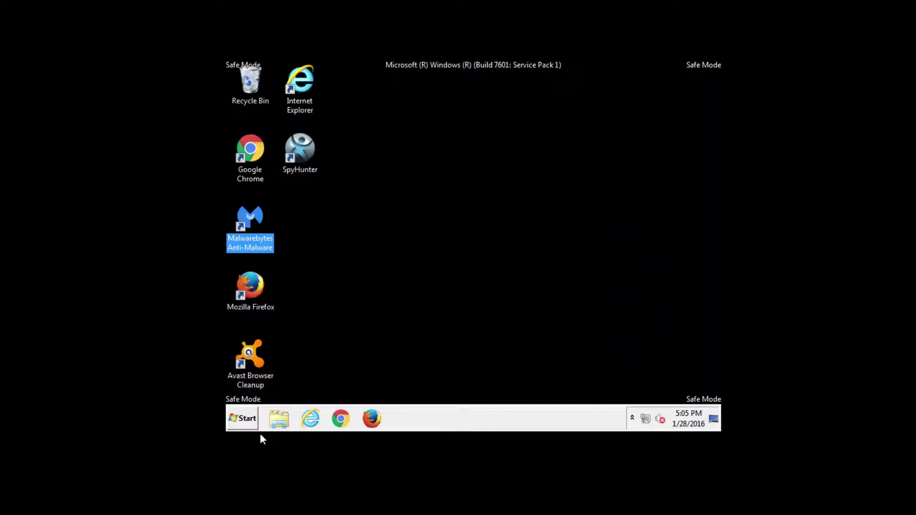
Step: Restart the computer from the Start menu's shut down options
{"action": "left_click", "coordinate": [244, 418]}
{"action": "mouse_move", "coordinate": [441, 392]}
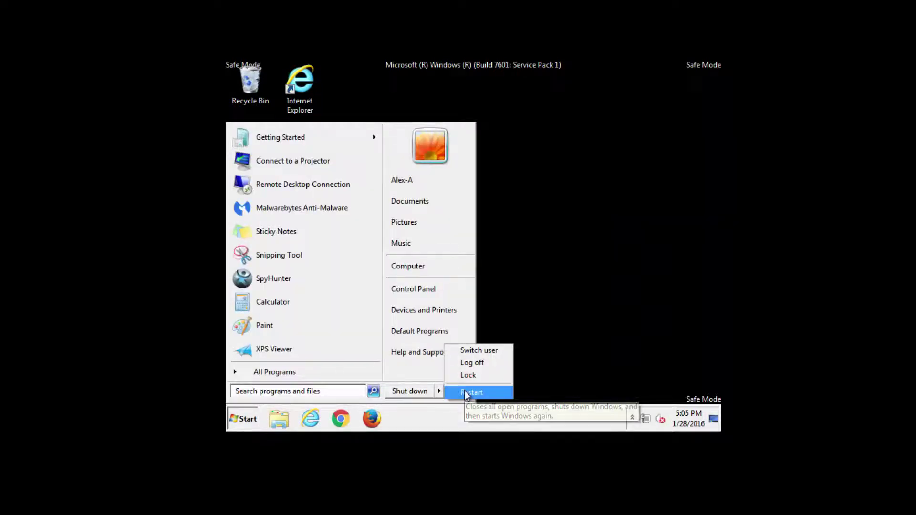
{"action": "left_click", "coordinate": [465, 391]}
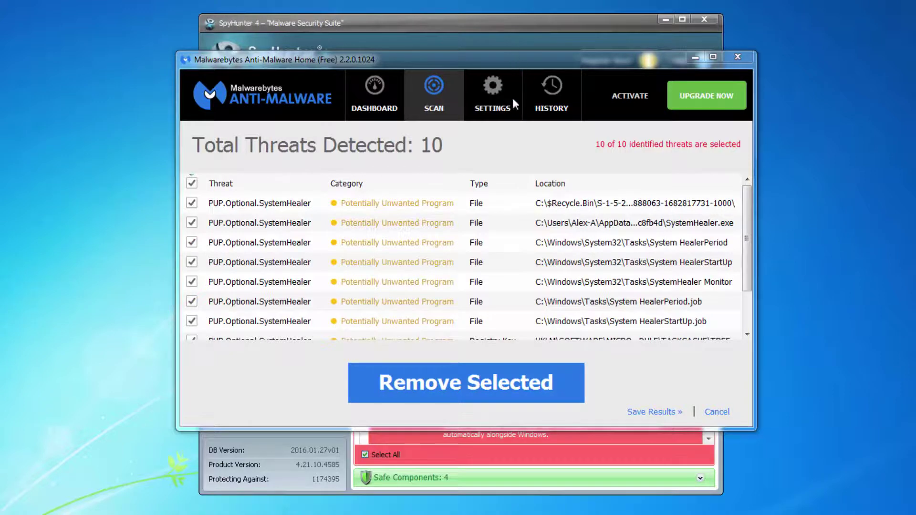
Step: Quarantine the 10 Malwarebytes threats, decline the restart prompt, and finish the scan
{"action": "left_click", "coordinate": [470, 386]}
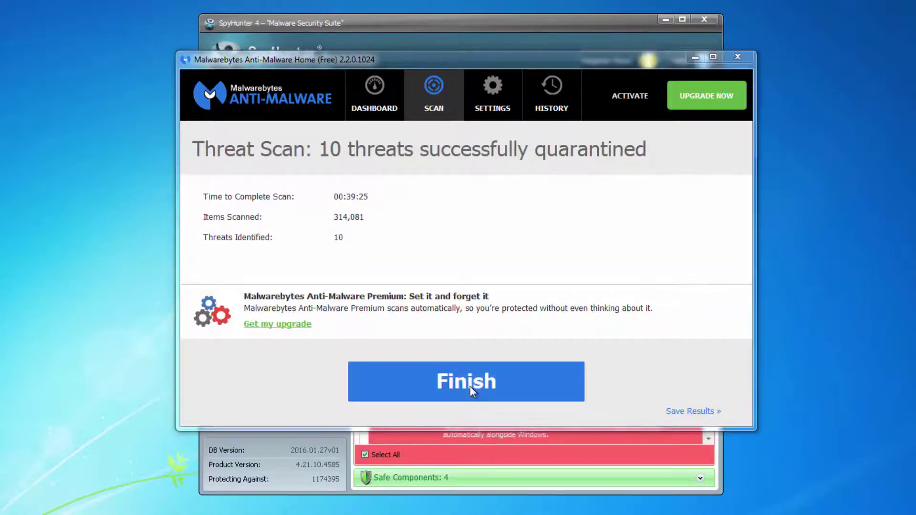
{"action": "left_click", "coordinate": [575, 282]}
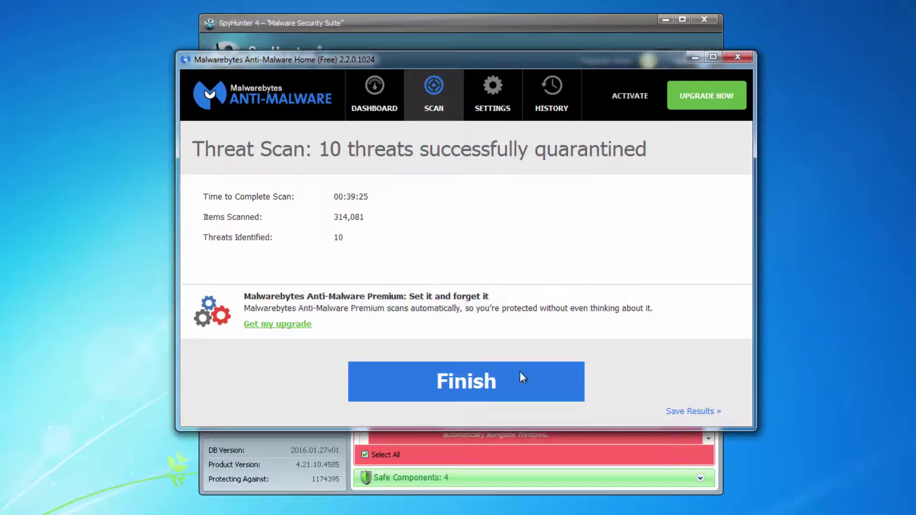
{"action": "left_click", "coordinate": [520, 377]}
Step: Close Malwarebytes, review the 18 PUP.System Healer detections in SpyHunter 4, then close SpyHunter
{"action": "left_click", "coordinate": [738, 58]}
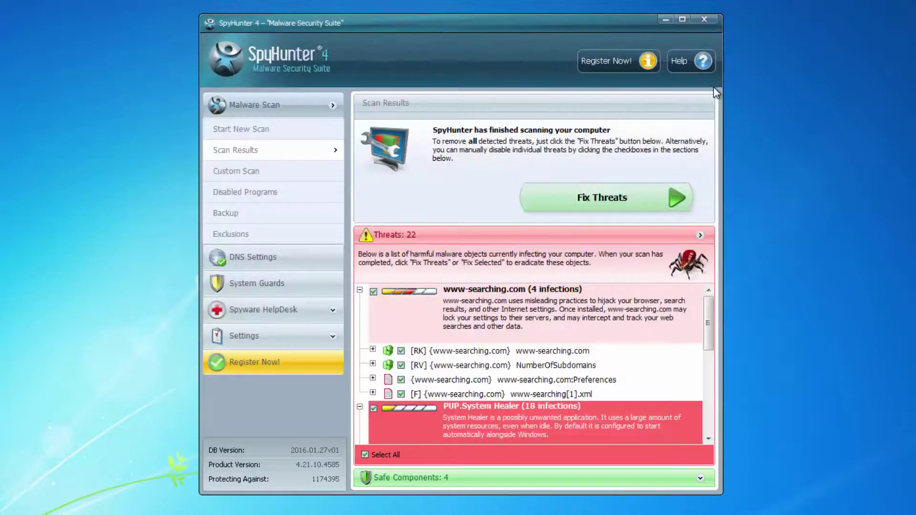
{"action": "left_click", "coordinate": [359, 290]}
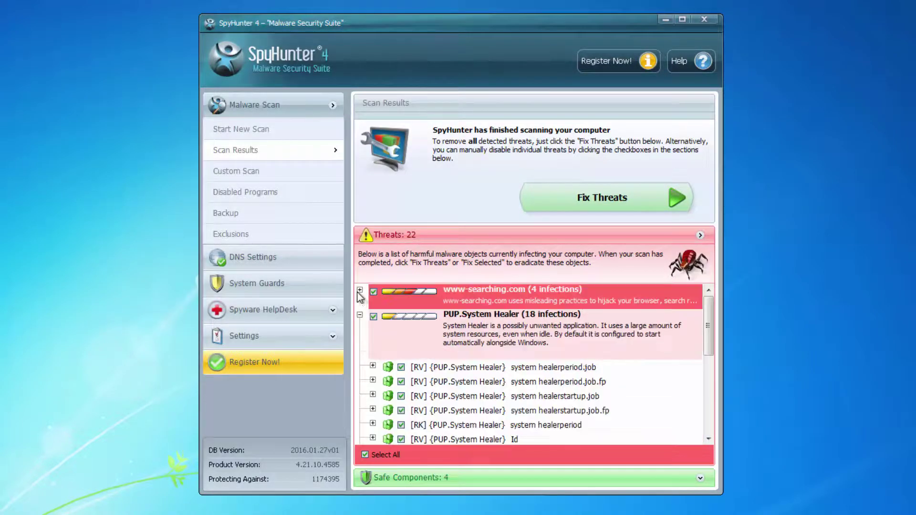
{"action": "left_click", "coordinate": [360, 315]}
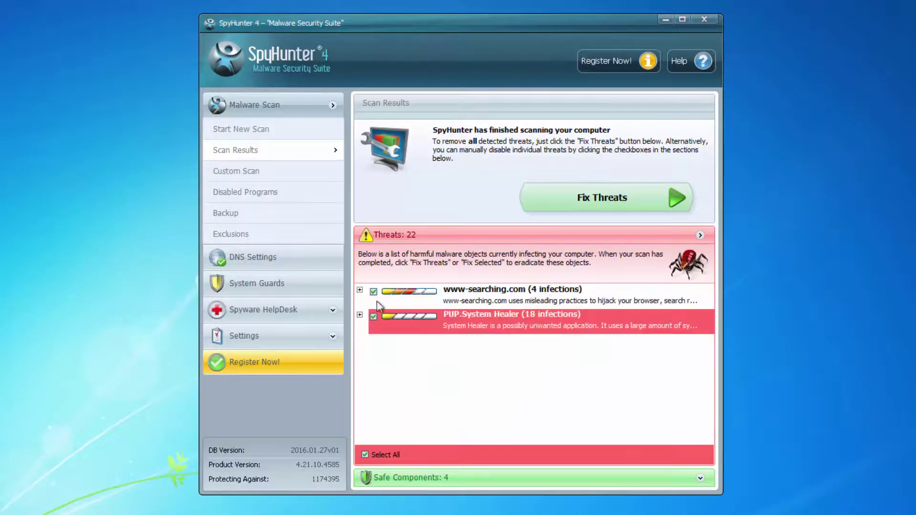
{"action": "left_click", "coordinate": [359, 315]}
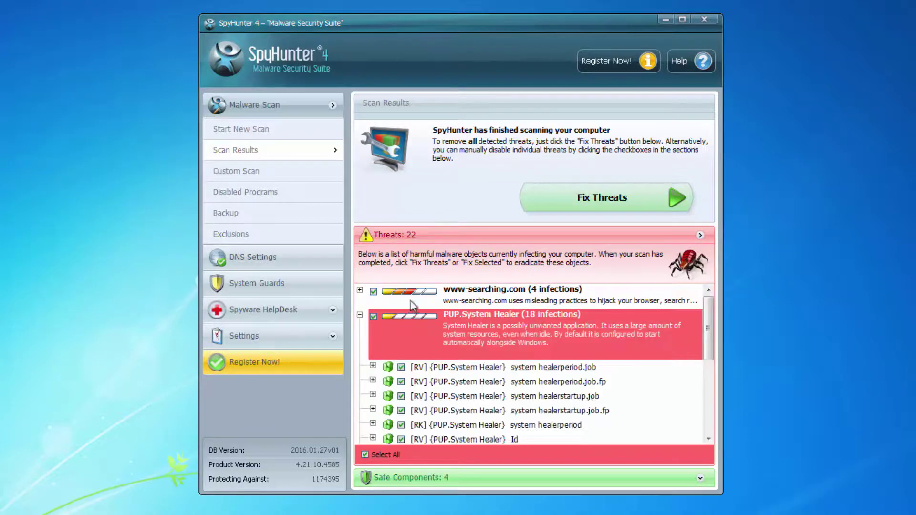
{"action": "scroll", "coordinate": [473, 353], "scroll_direction": "down", "scroll_amount": 5}
{"action": "scroll", "coordinate": [473, 353], "scroll_direction": "down", "scroll_amount": 2}
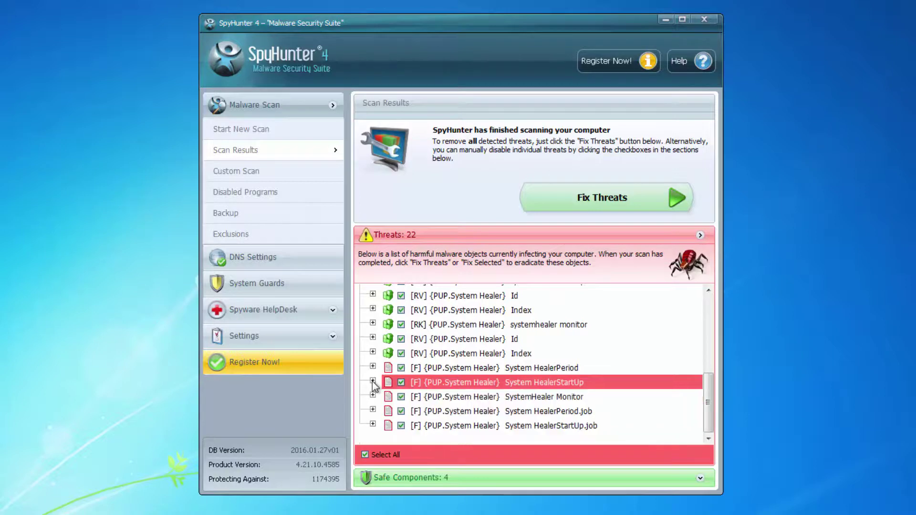
{"action": "left_click", "coordinate": [704, 19]}
Step: Refresh the desktop, then open Local Disk (C:) from Start > Computer
{"action": "right_click", "coordinate": [60, 246]}
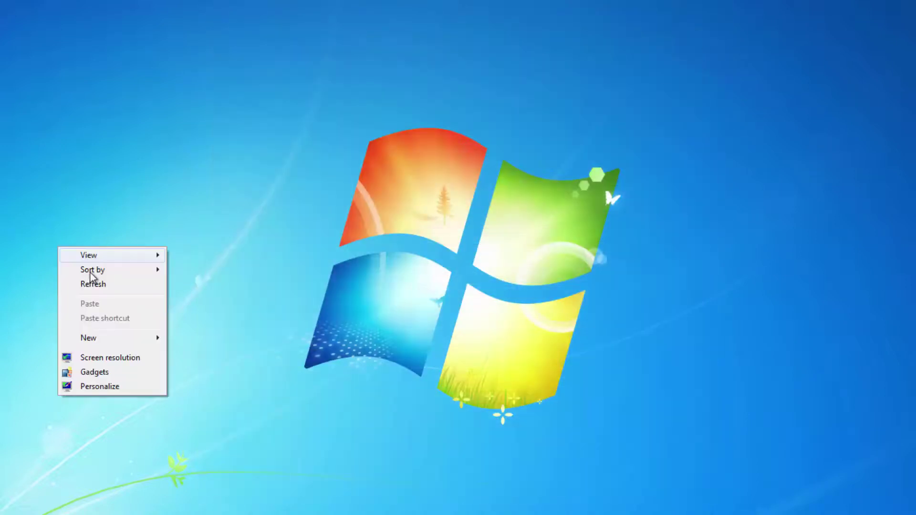
{"action": "left_click", "coordinate": [127, 285]}
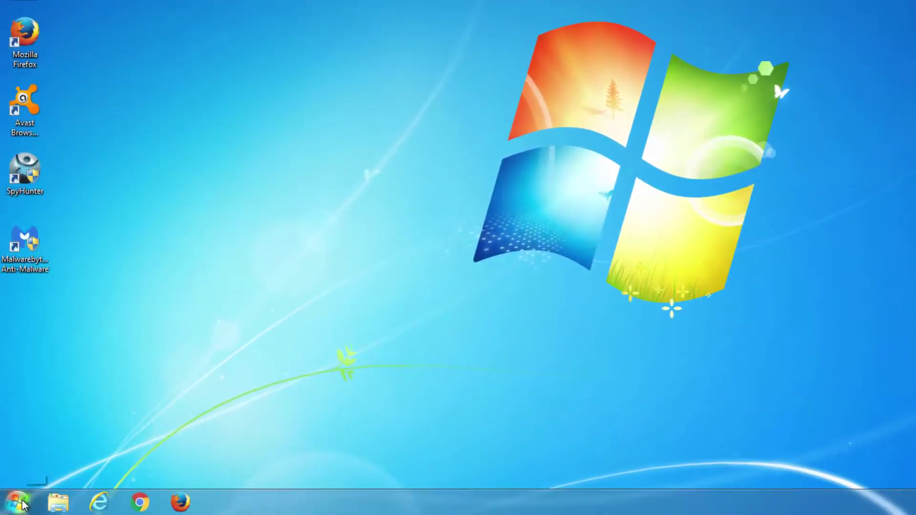
{"action": "left_click", "coordinate": [18, 502]}
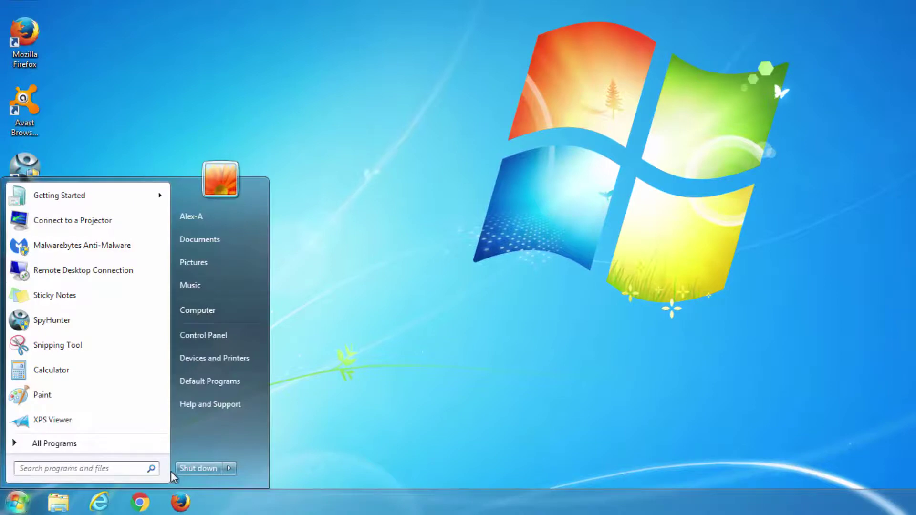
{"action": "left_click", "coordinate": [203, 312]}
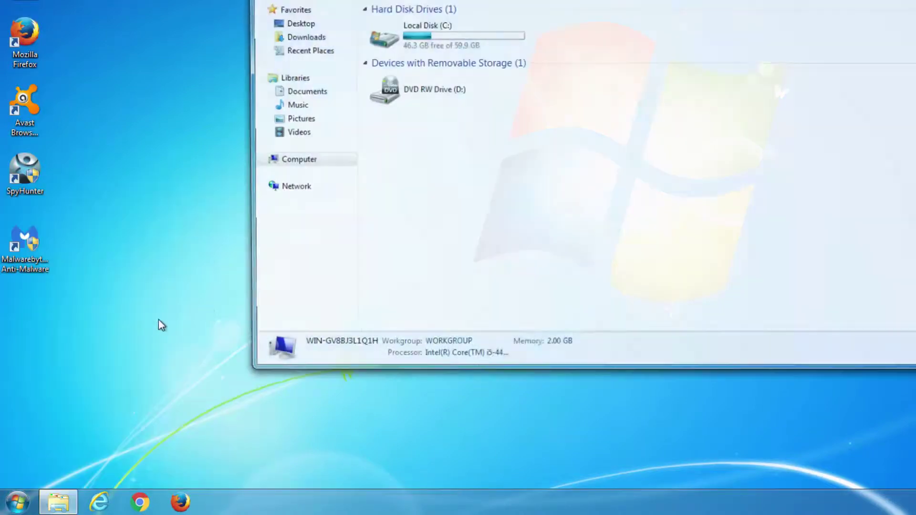
{"action": "double_click", "coordinate": [411, 36]}
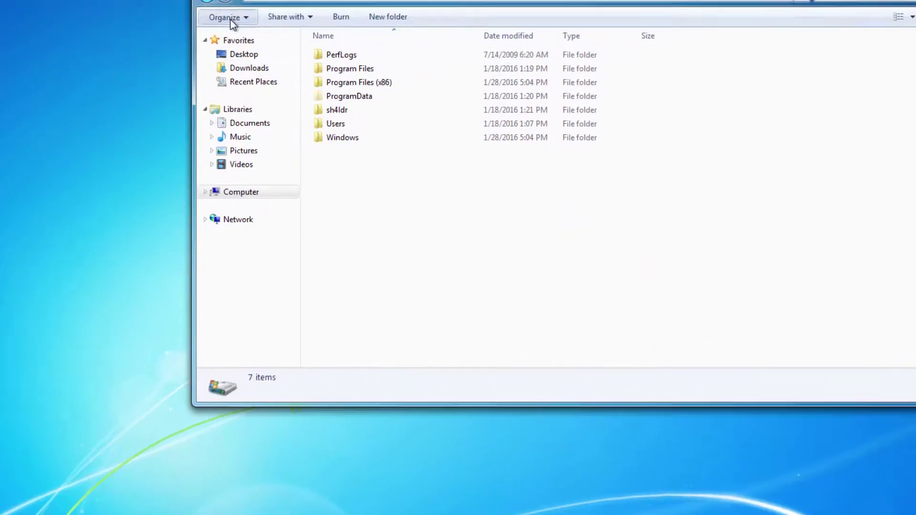
{"action": "left_click", "coordinate": [231, 22]}
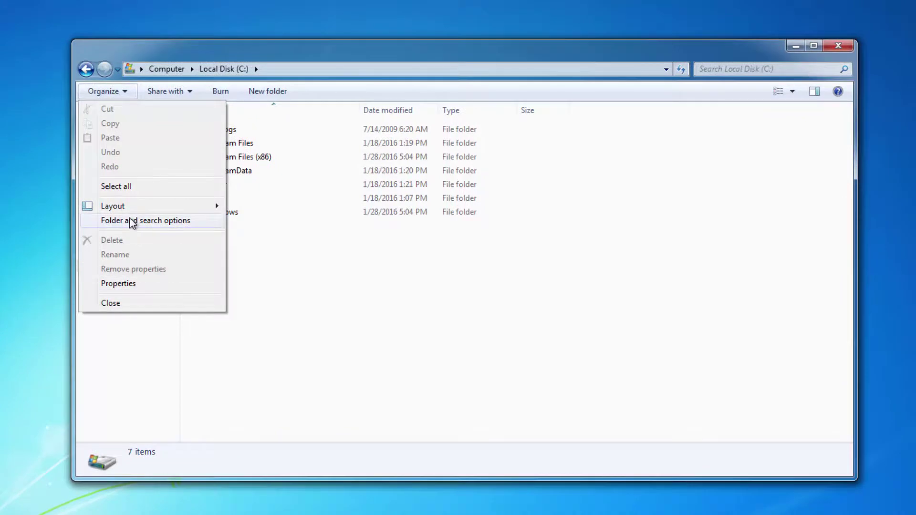
Step: Enable 'Show hidden files, folders, and drives' in Folder Options and apply it
{"action": "left_click", "coordinate": [135, 221]}
{"action": "left_click", "coordinate": [140, 123]}
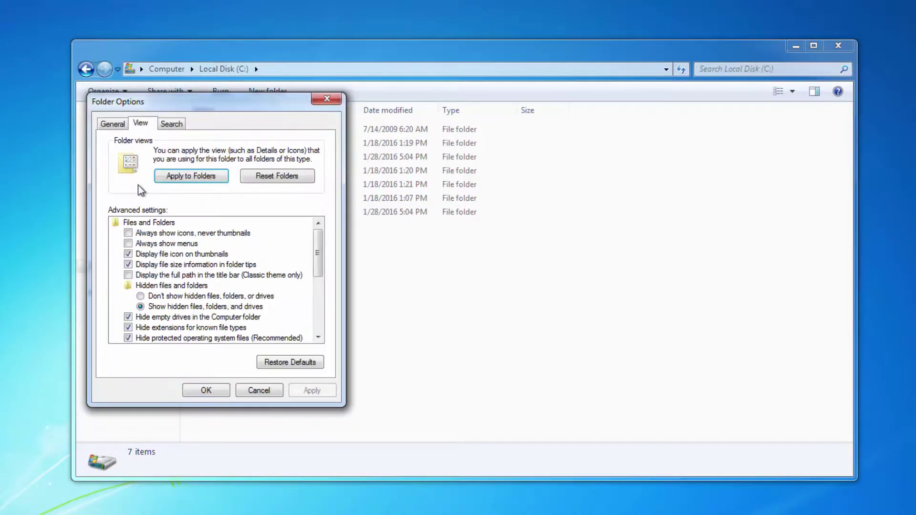
{"action": "left_click", "coordinate": [141, 307]}
{"action": "left_click", "coordinate": [311, 390]}
{"action": "left_click", "coordinate": [221, 395]}
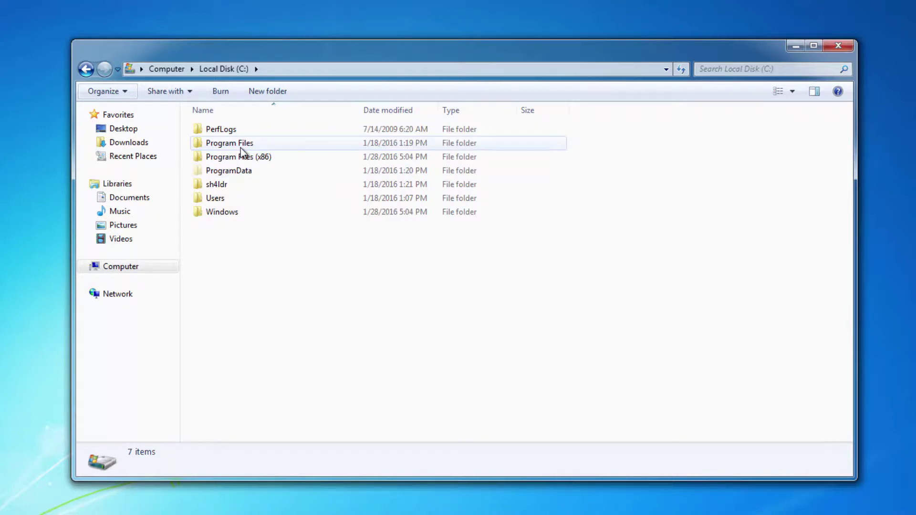
Step: Navigate to the user's AppData\Local\Temp folder on C:
{"action": "double_click", "coordinate": [206, 198]}
{"action": "double_click", "coordinate": [223, 133]}
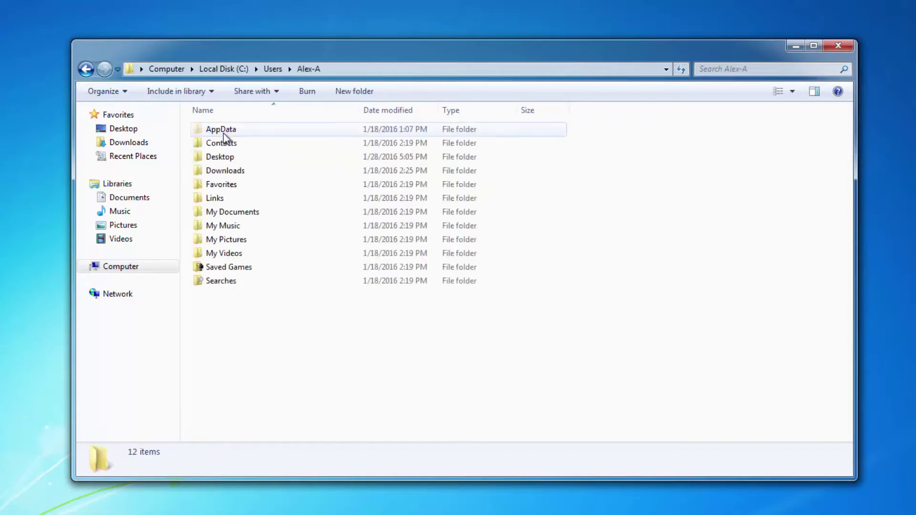
{"action": "double_click", "coordinate": [219, 131]}
{"action": "double_click", "coordinate": [219, 131]}
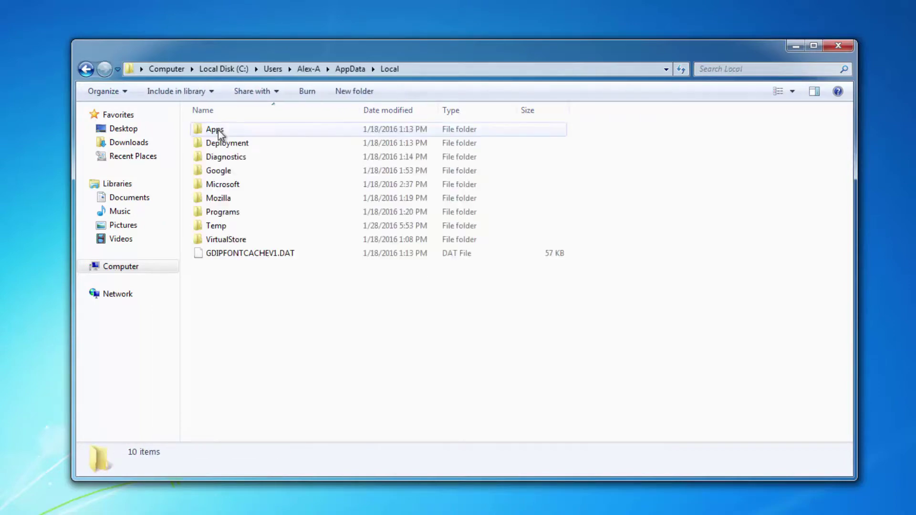
{"action": "double_click", "coordinate": [220, 225]}
Step: Delete all seven Temp items, skipping the in-use FXSAPIDebugLogFile, and close Explorer
{"action": "left_click_drag", "start_coordinate": [224, 222], "coordinate": [212, 126]}
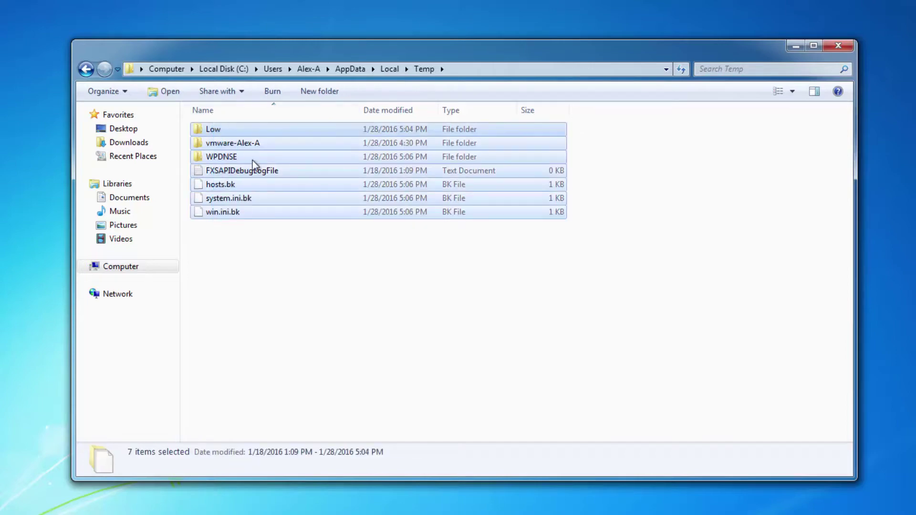
{"action": "key", "text": "Delete"}
{"action": "key", "text": "Return"}
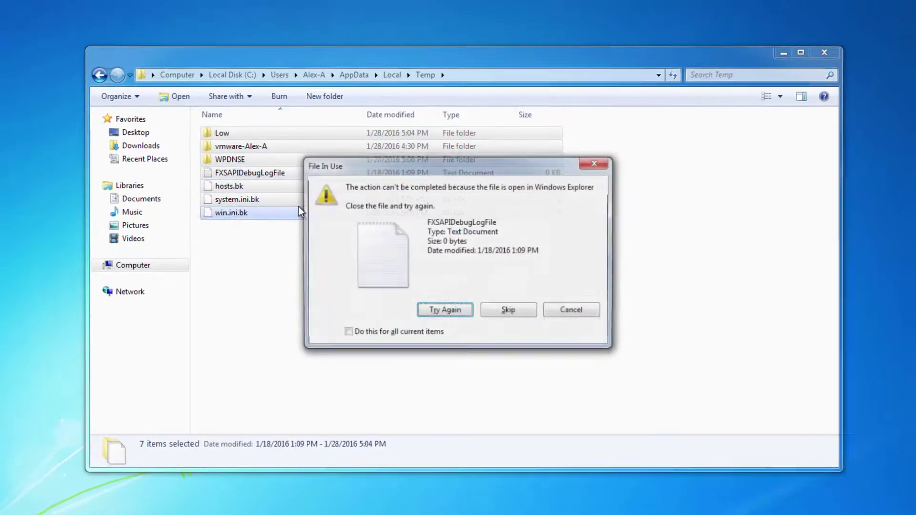
{"action": "left_click", "coordinate": [508, 309]}
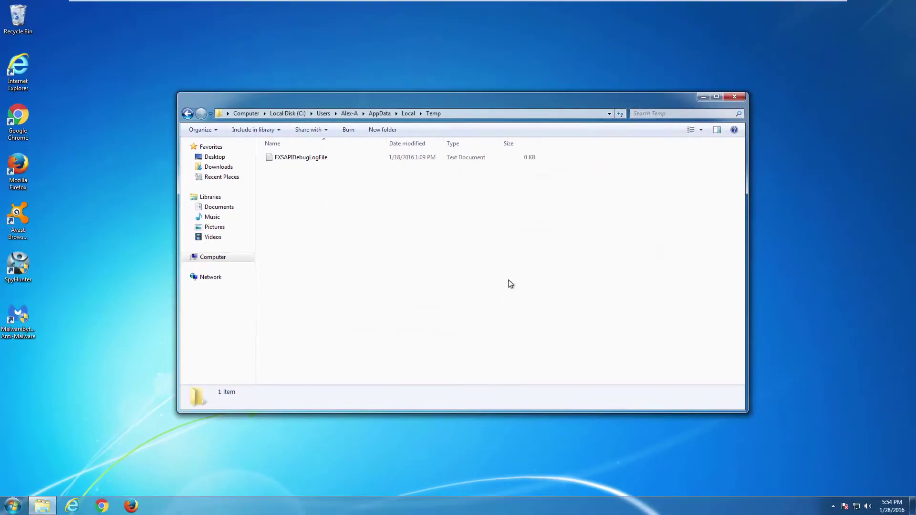
{"action": "left_click", "coordinate": [735, 98]}
Step: Shut down Windows 7 from the Start menu
{"action": "left_click", "coordinate": [22, 508]}
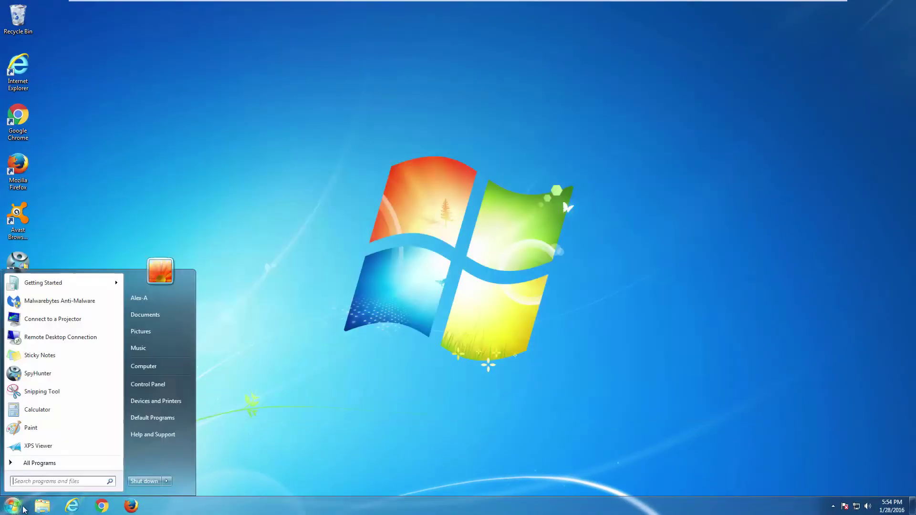
{"action": "key", "text": "Escape"}
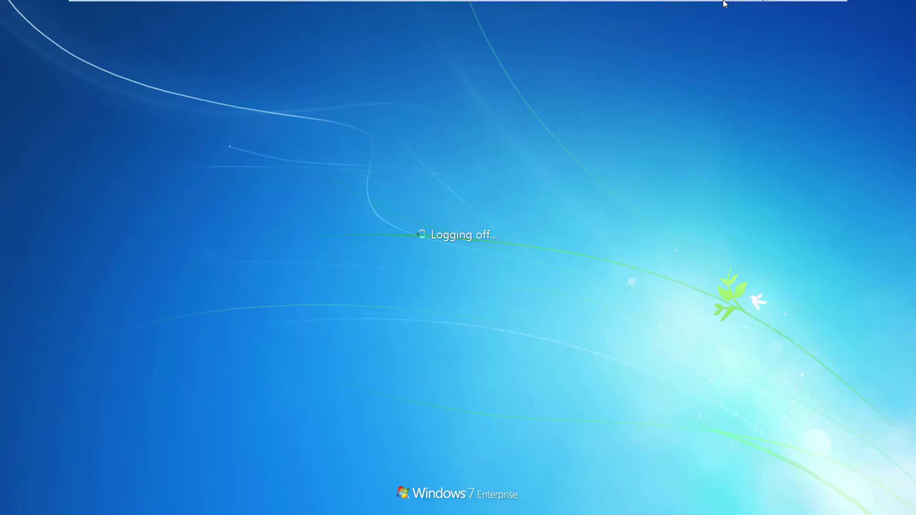
{"action": "mouse_move", "coordinate": [725, 2]}
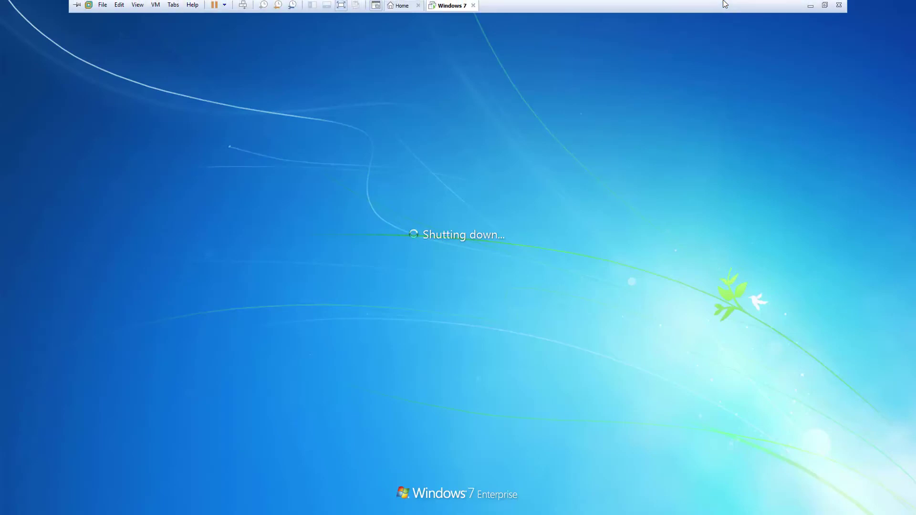